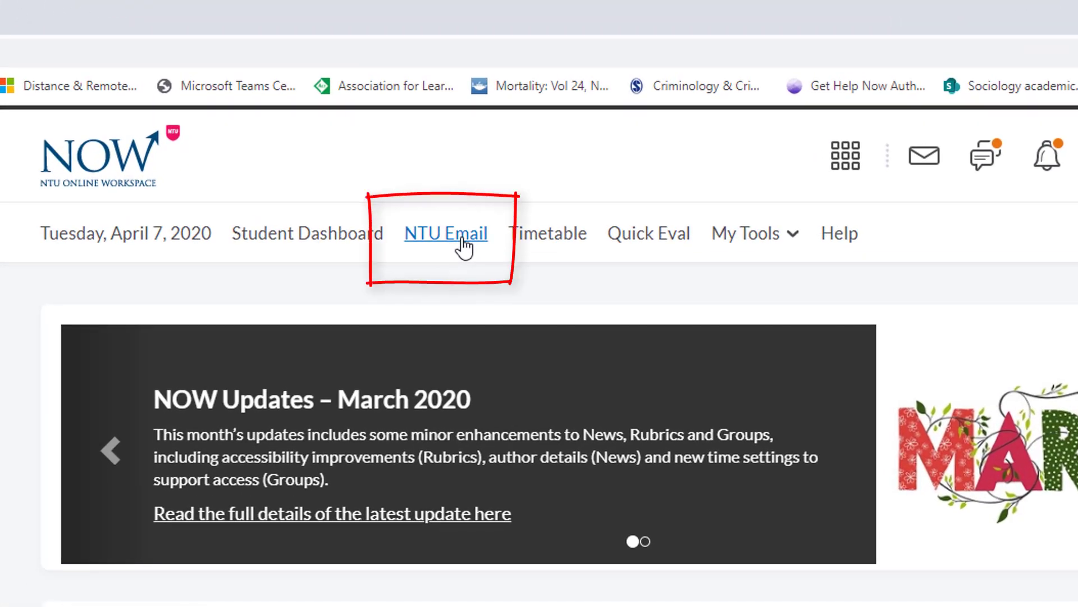
Open the NTU Email mailbox and switch to OneDrive from its list of Office 365 apps
{"action": "left_click", "coordinate": [464, 246]}
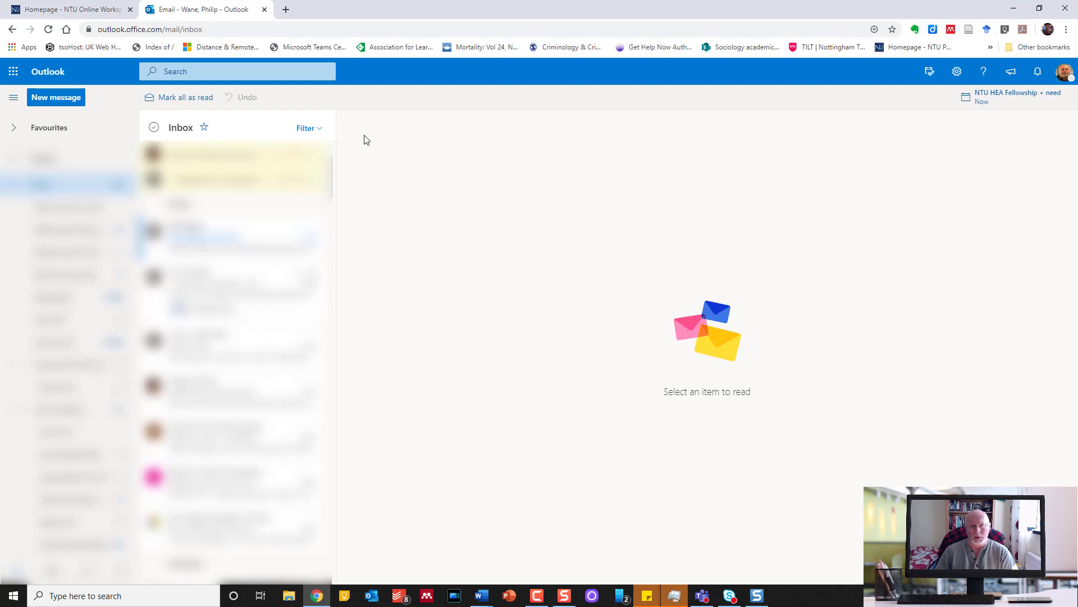
{"action": "left_click", "coordinate": [12, 73]}
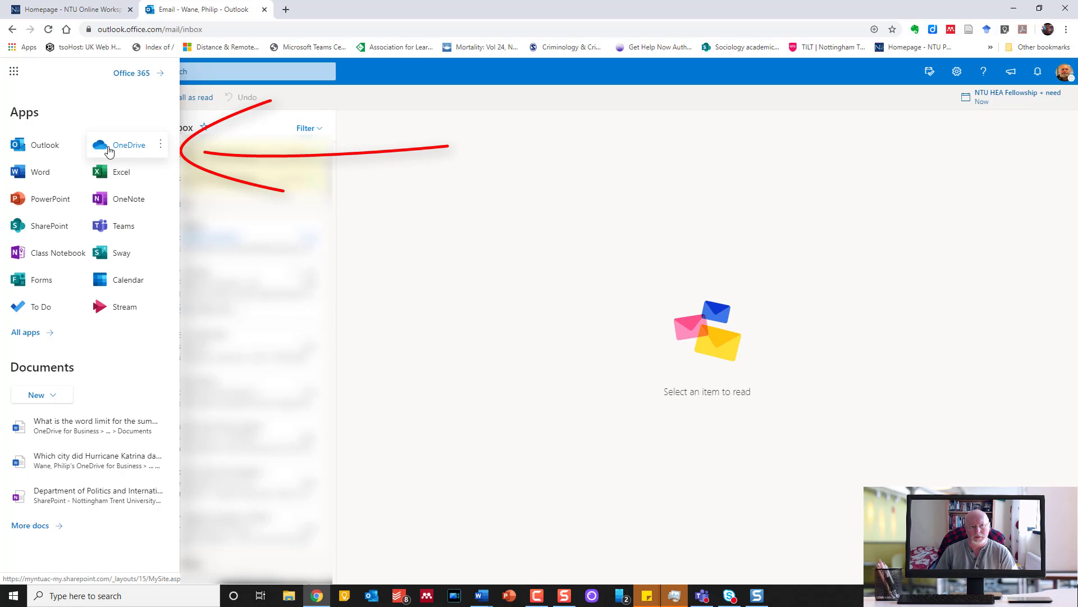
{"action": "left_click", "coordinate": [109, 151]}
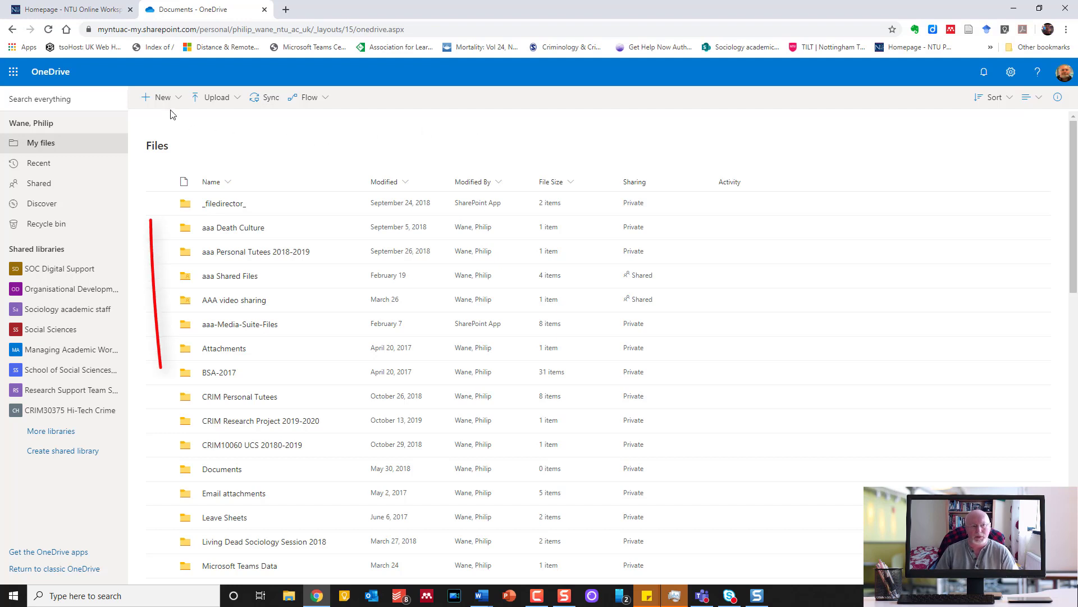
Create a new folder named "aaa Share Demo" in My files
{"action": "left_click", "coordinate": [162, 98]}
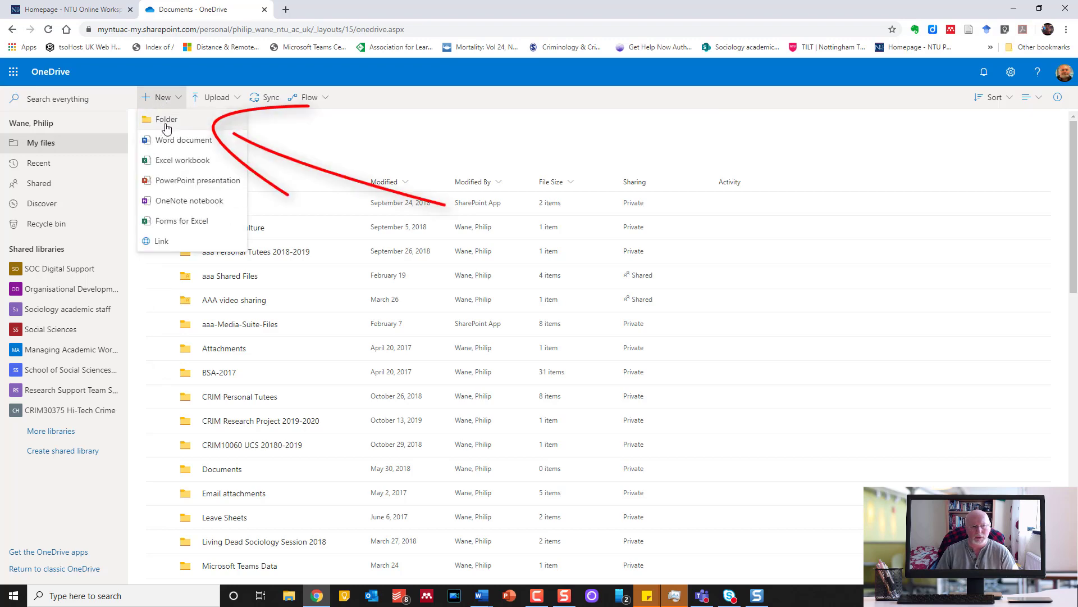
{"action": "left_click", "coordinate": [166, 120]}
{"action": "type", "text": "aaa Share Demo"}
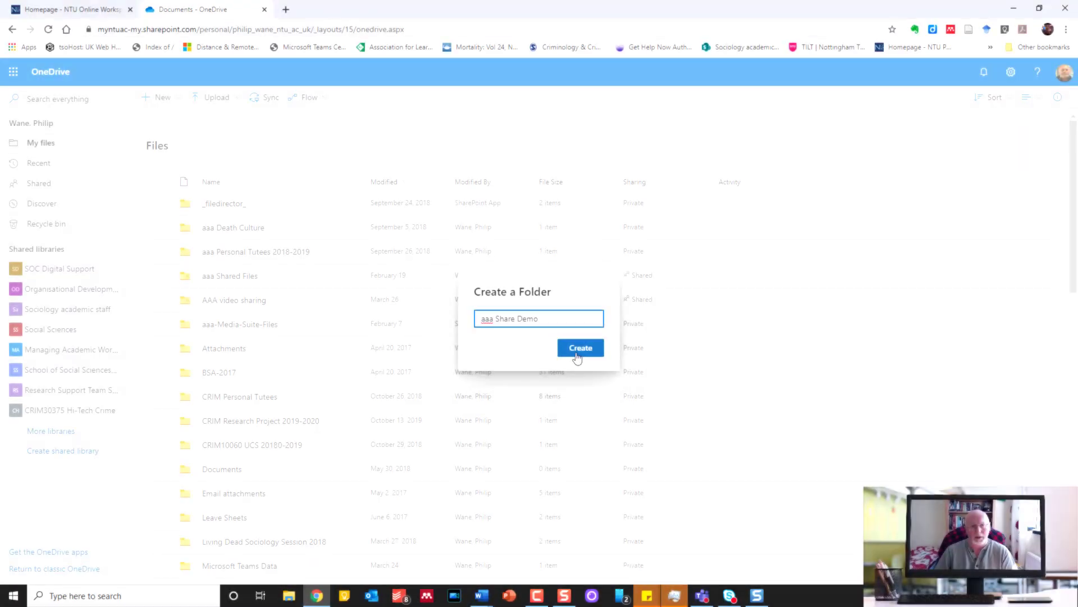
{"action": "left_click", "coordinate": [578, 348]}
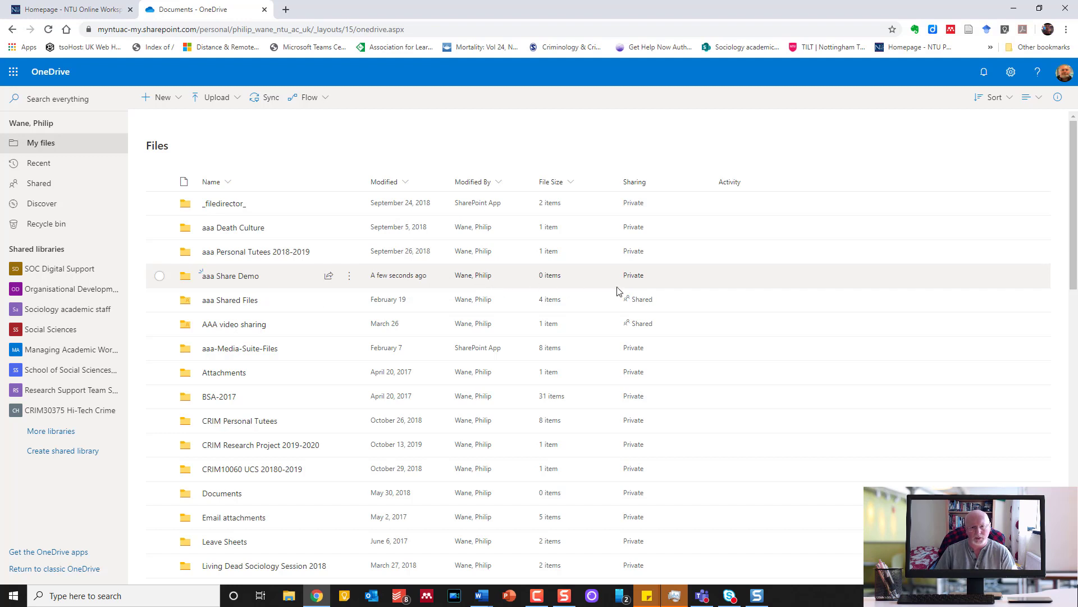
Open the aaa Share Demo folder and upload the desktop image "Audacious leaving Barrow.jpg" into it
{"action": "left_click", "coordinate": [212, 278]}
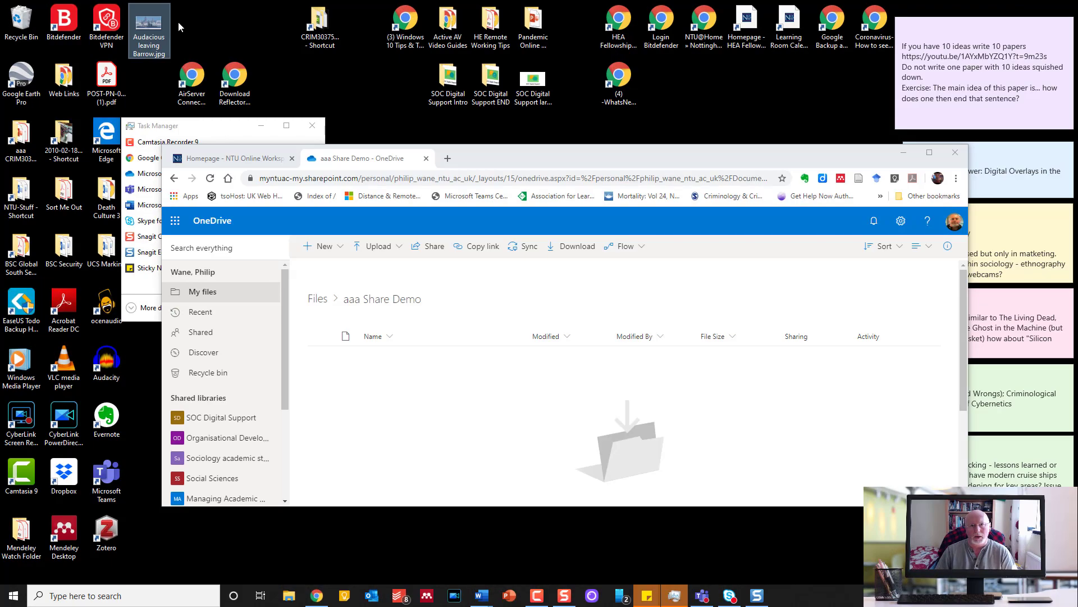
{"action": "left_click_drag", "start_coordinate": [156, 22], "coordinate": [611, 429]}
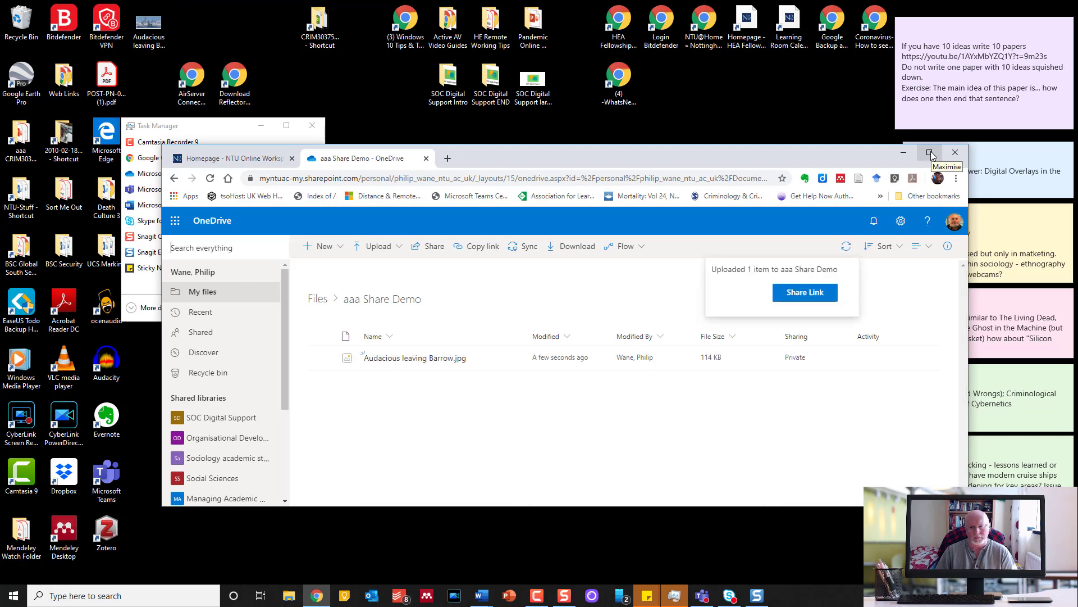
{"action": "left_click", "coordinate": [931, 154]}
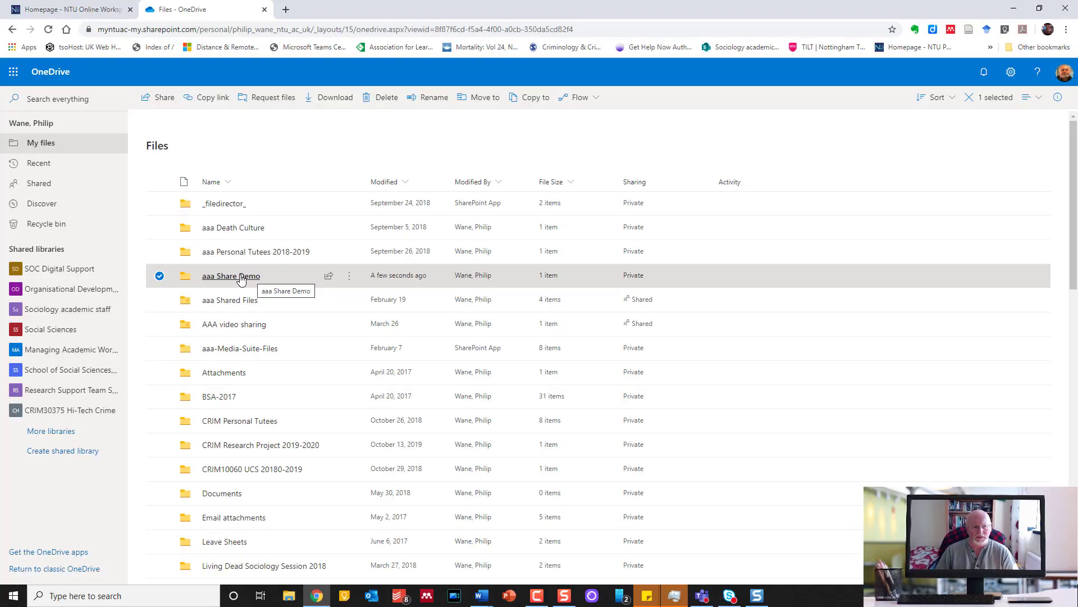
Set the sharing link of the aaa Share Demo folder to people in Nottingham Trent University, with editing allowed
{"action": "right_click", "coordinate": [241, 279]}
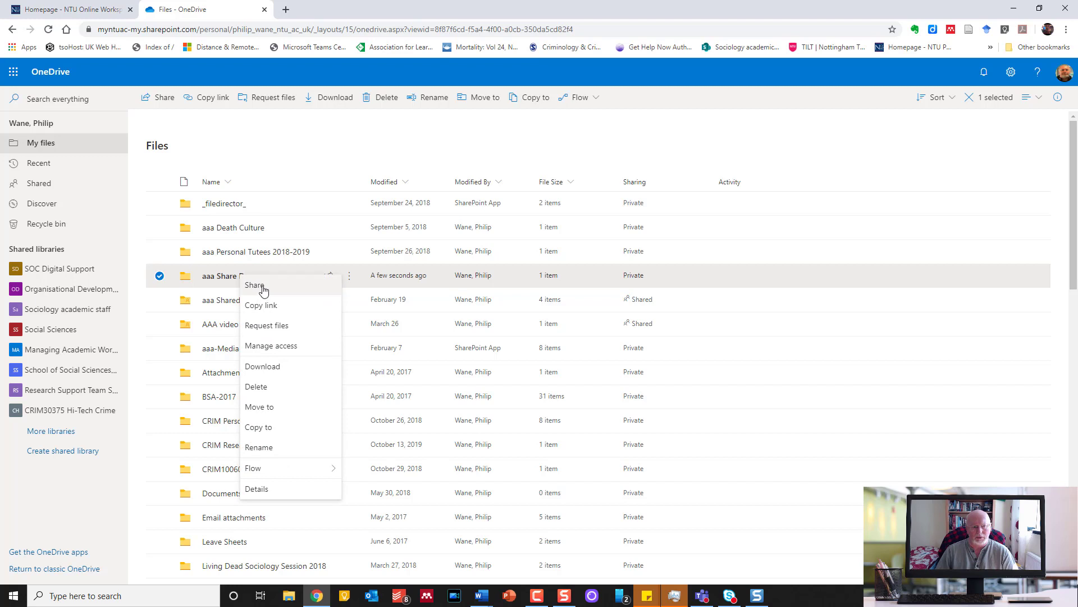
{"action": "left_click", "coordinate": [264, 291]}
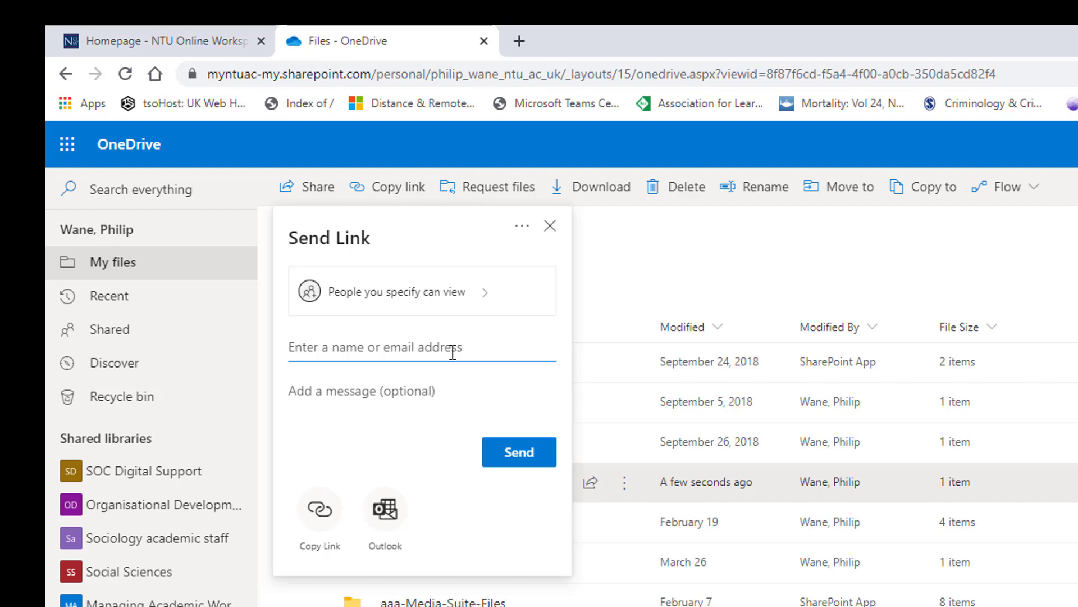
{"action": "left_click", "coordinate": [487, 310]}
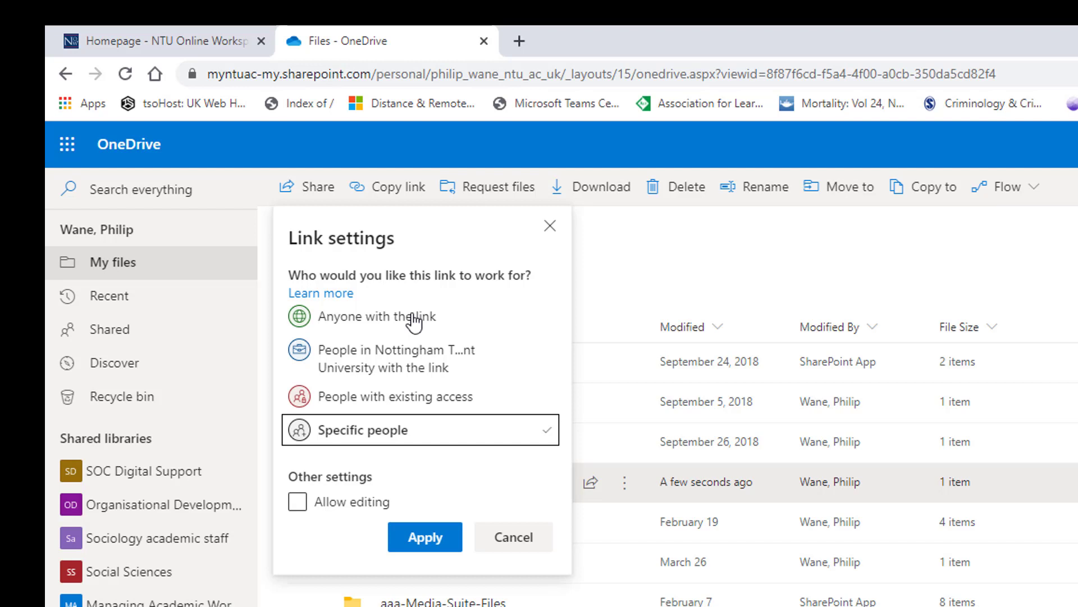
{"action": "left_click", "coordinate": [394, 370]}
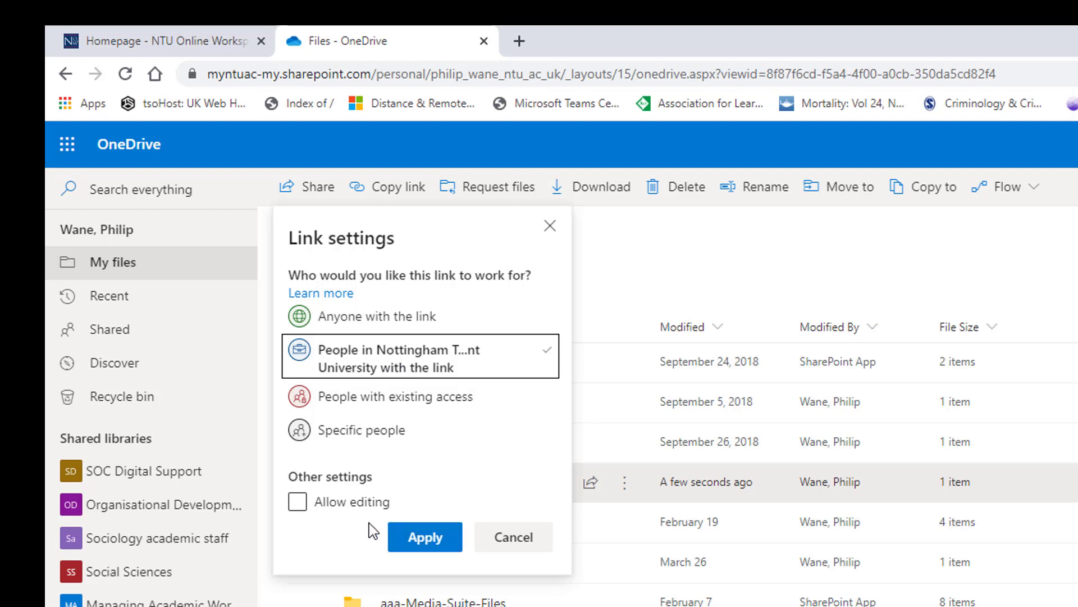
{"action": "left_click", "coordinate": [297, 504]}
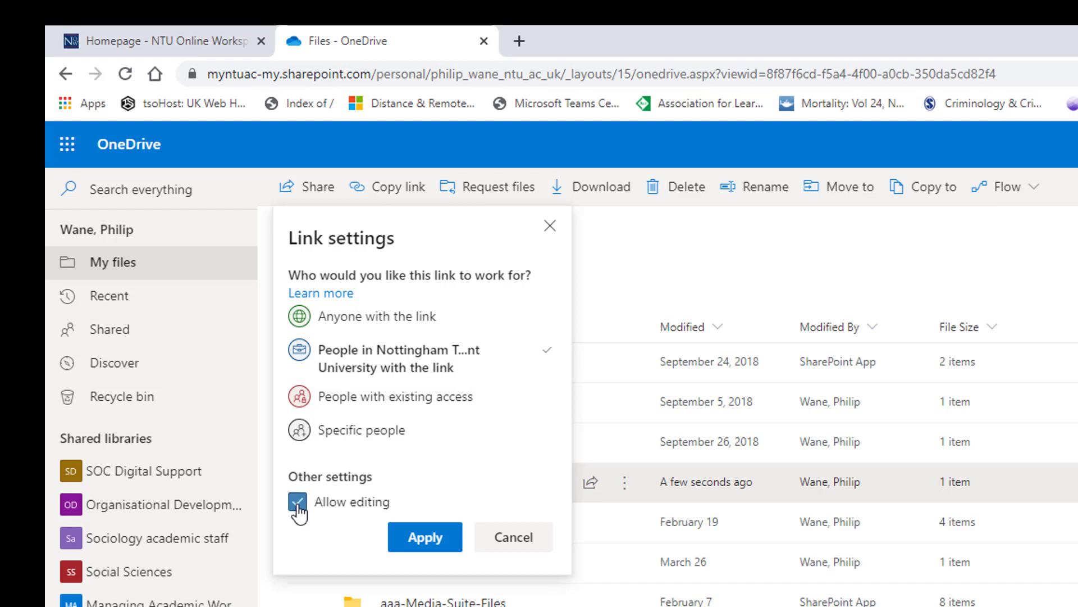
{"action": "left_click", "coordinate": [426, 539]}
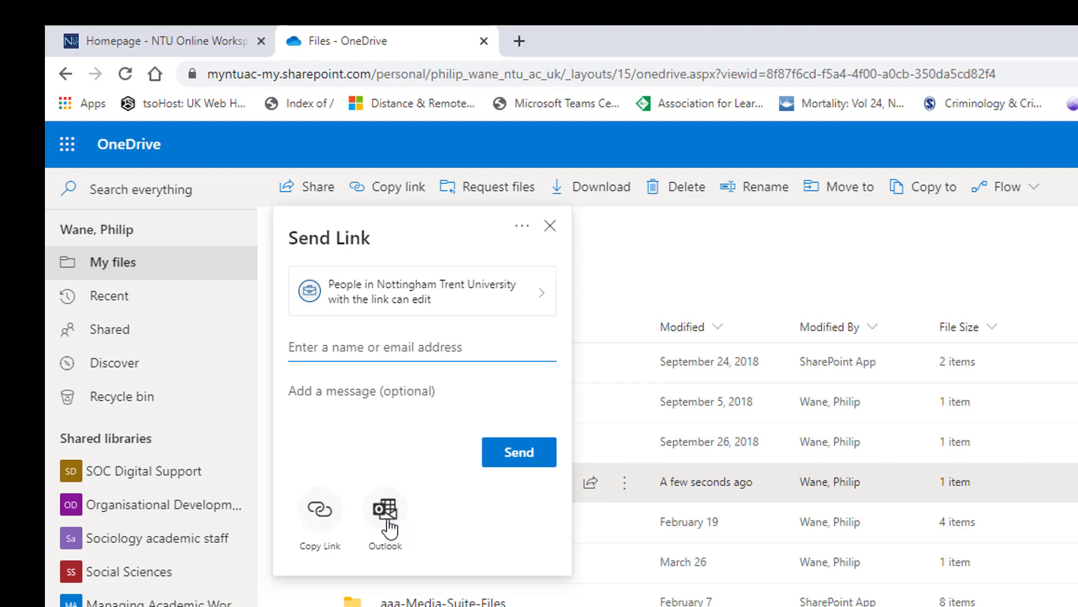
Copy the university-only folder link and send it in the "OneDrive Shareable Link Demo" email in Outlook
{"action": "left_click", "coordinate": [325, 519]}
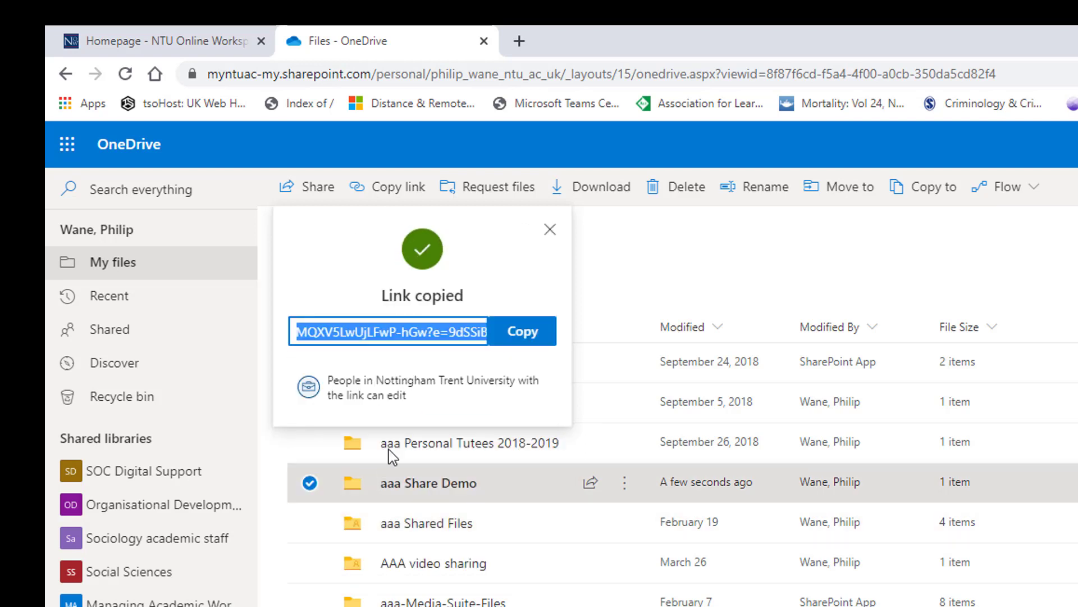
{"action": "left_click", "coordinate": [514, 335]}
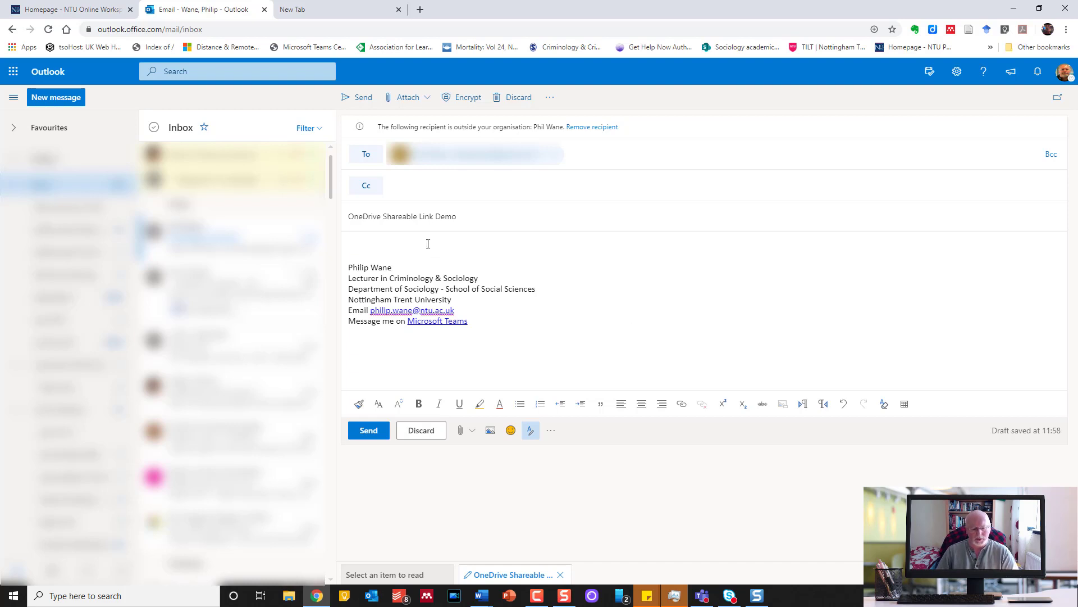
{"action": "key", "text": "ctrl+v"}
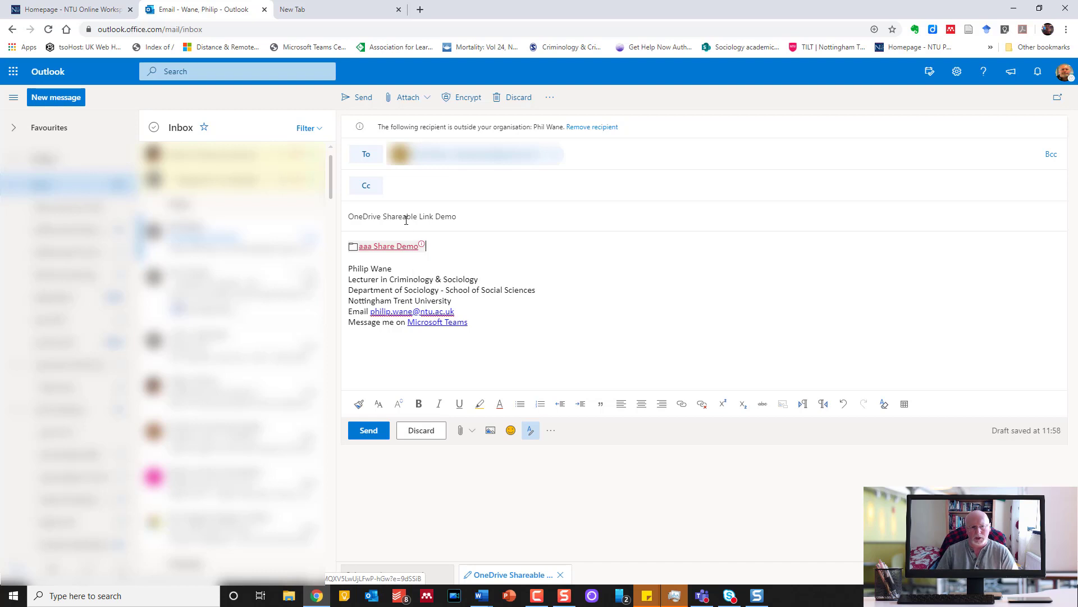
{"action": "left_click", "coordinate": [362, 99]}
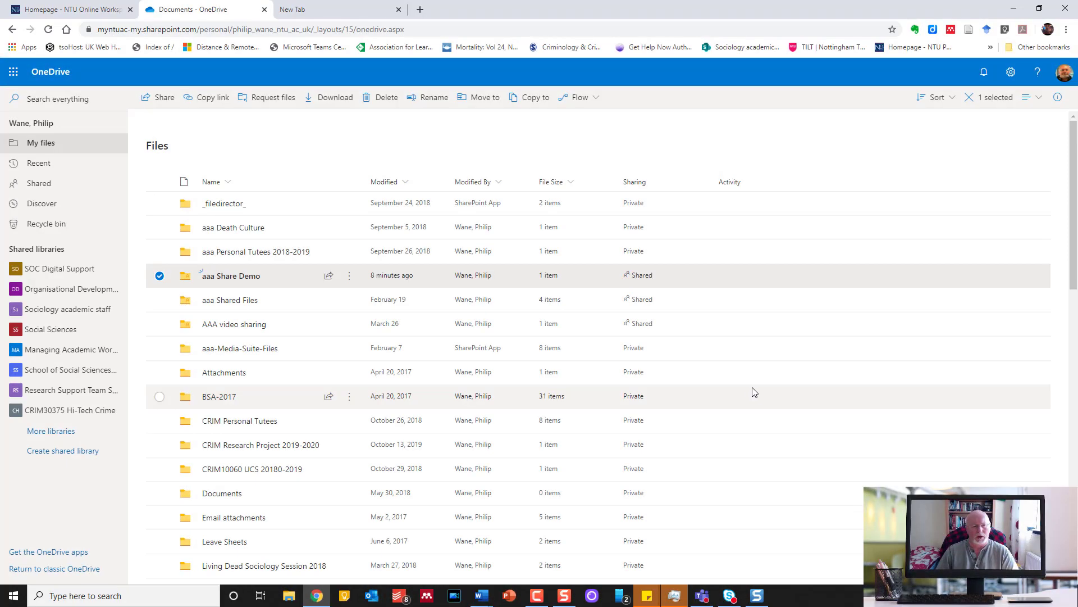
Share the aaa Share Demo folder again, setting the link to work for anyone with the link and allowing editing
{"action": "right_click", "coordinate": [230, 280]}
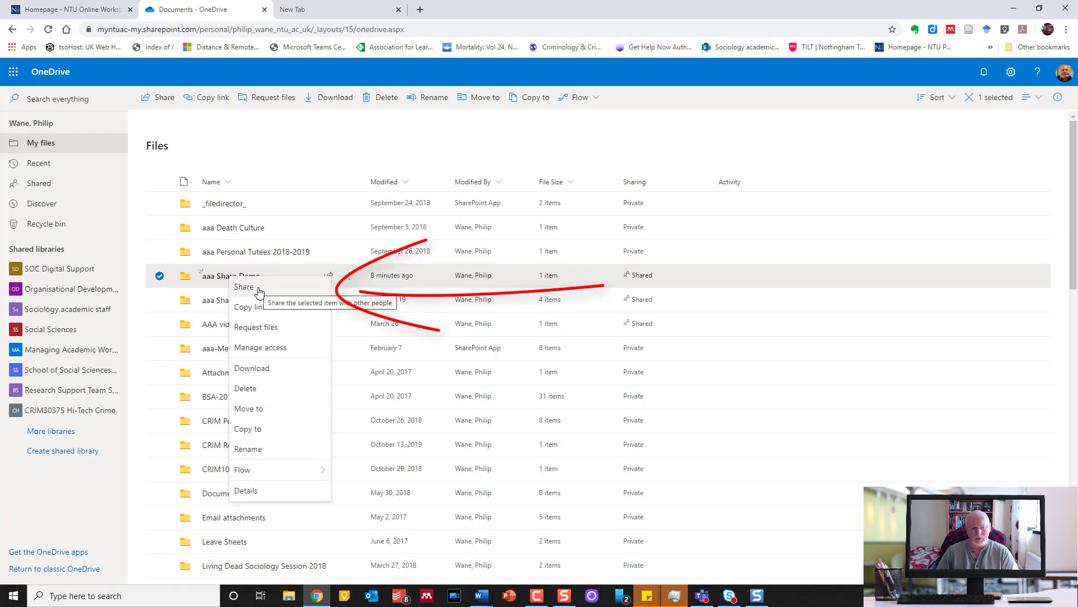
{"action": "left_click", "coordinate": [259, 291]}
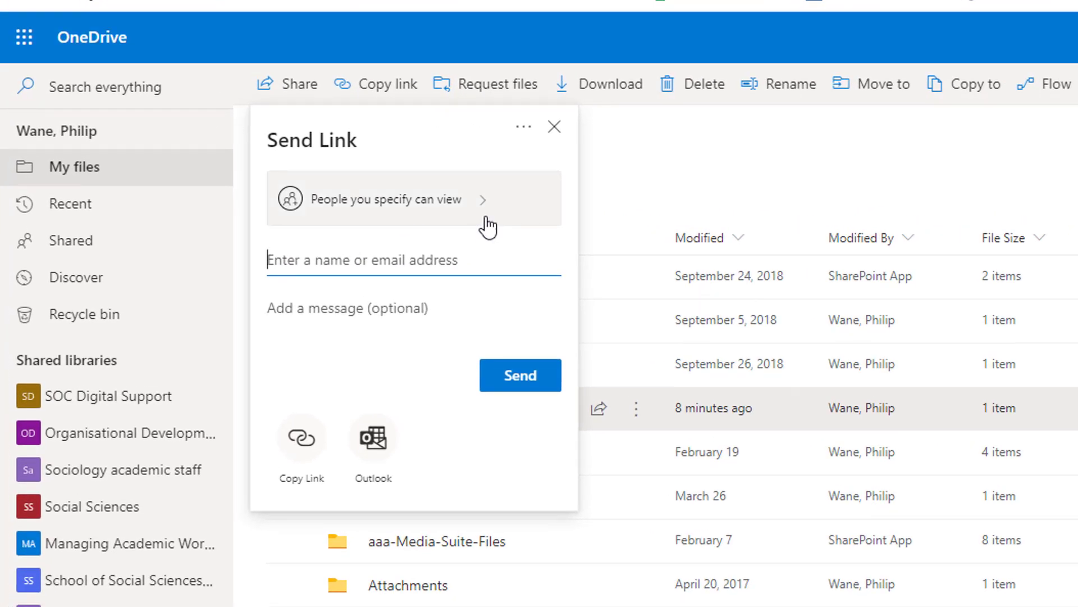
{"action": "left_click", "coordinate": [486, 219]}
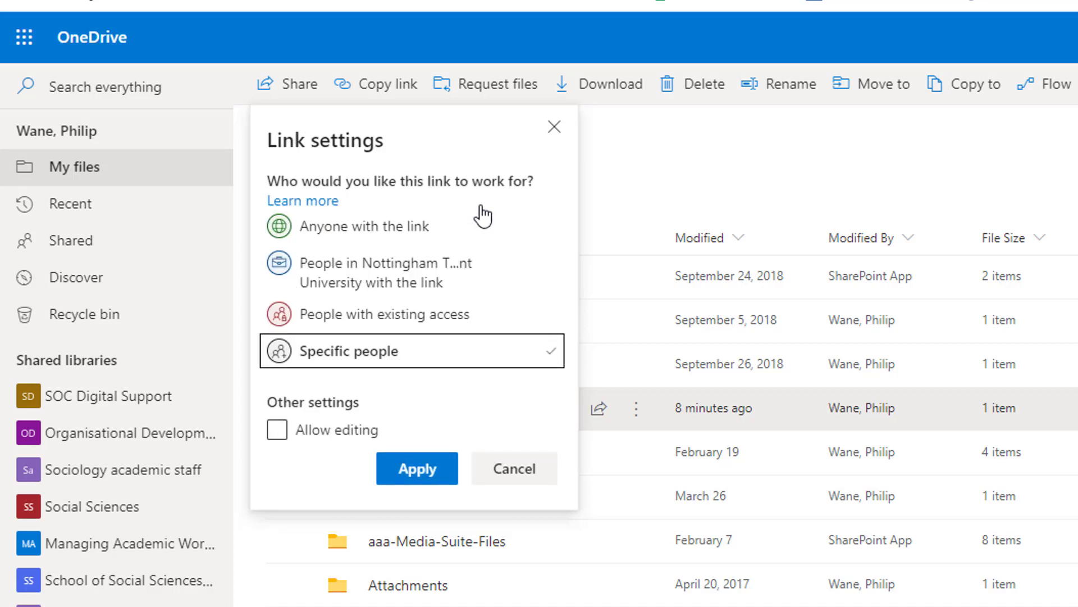
{"action": "left_click", "coordinate": [395, 235]}
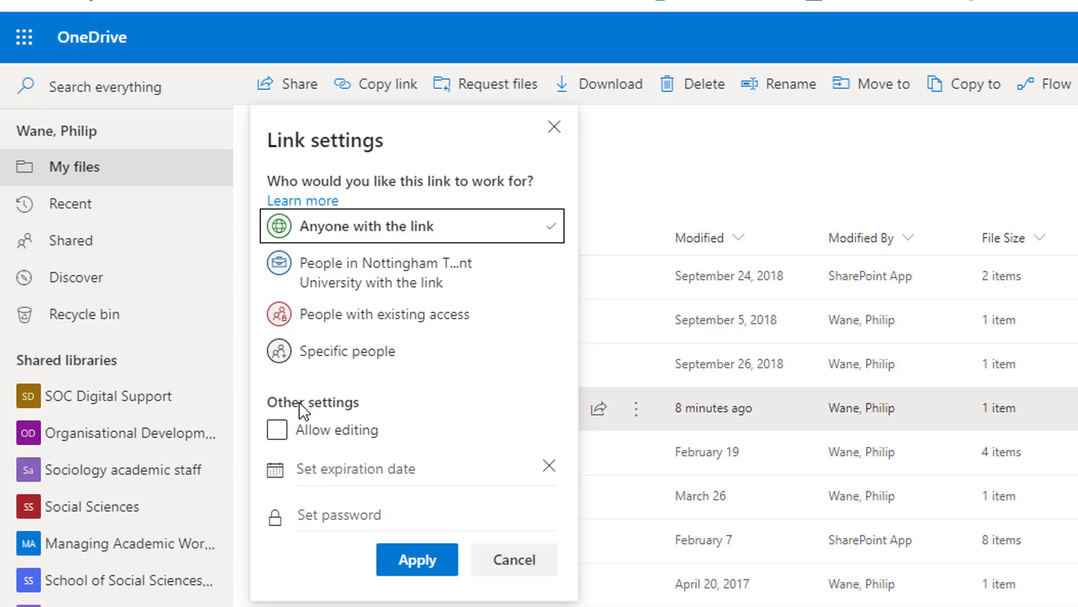
{"action": "left_click", "coordinate": [283, 433]}
{"action": "left_click", "coordinate": [279, 434]}
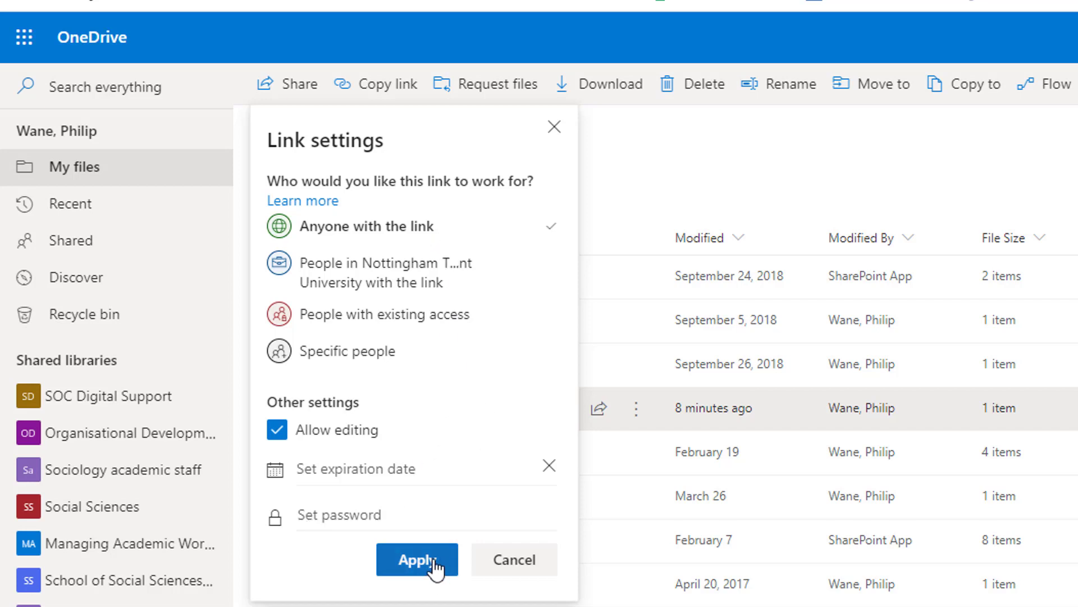
{"action": "left_click", "coordinate": [417, 560]}
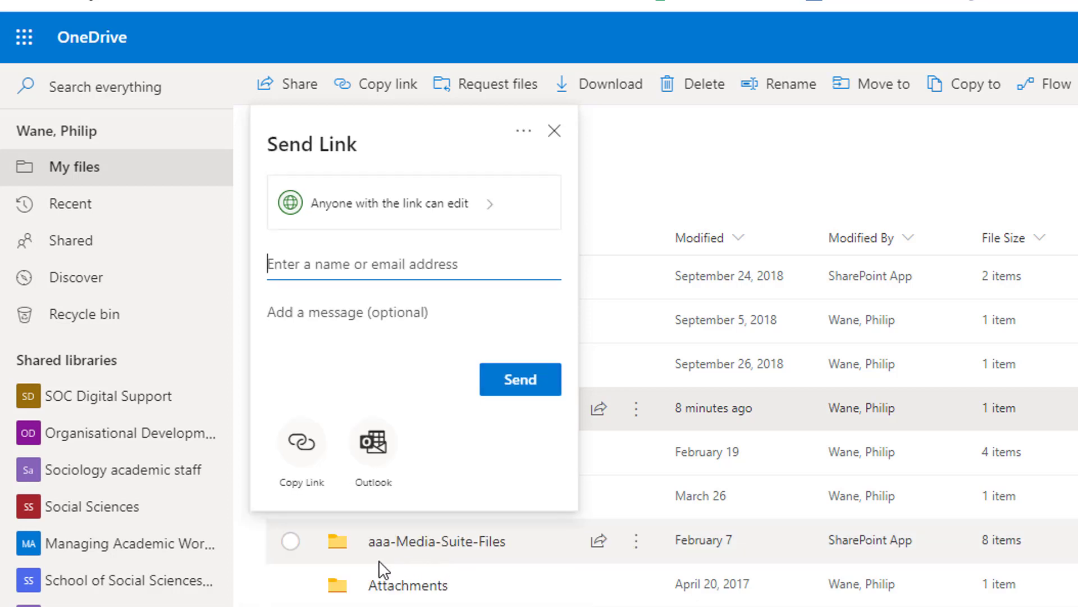
Copy the anyone-with-the-link folder link, switch to Outlook and send it in the "OneDrive Shareable Link Demo" email
{"action": "left_click", "coordinate": [302, 444]}
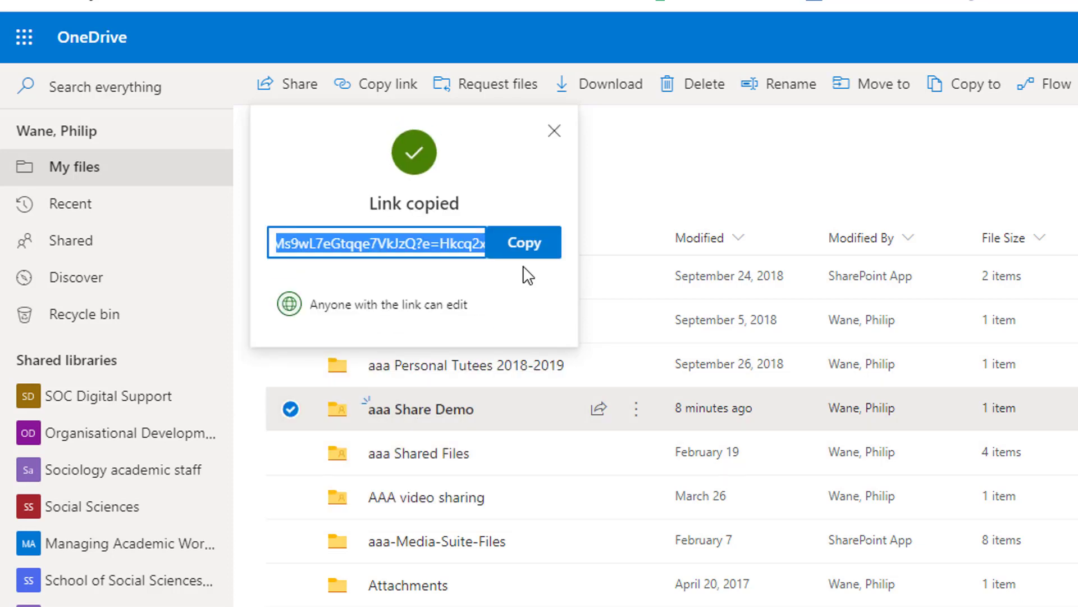
{"action": "left_click", "coordinate": [523, 261]}
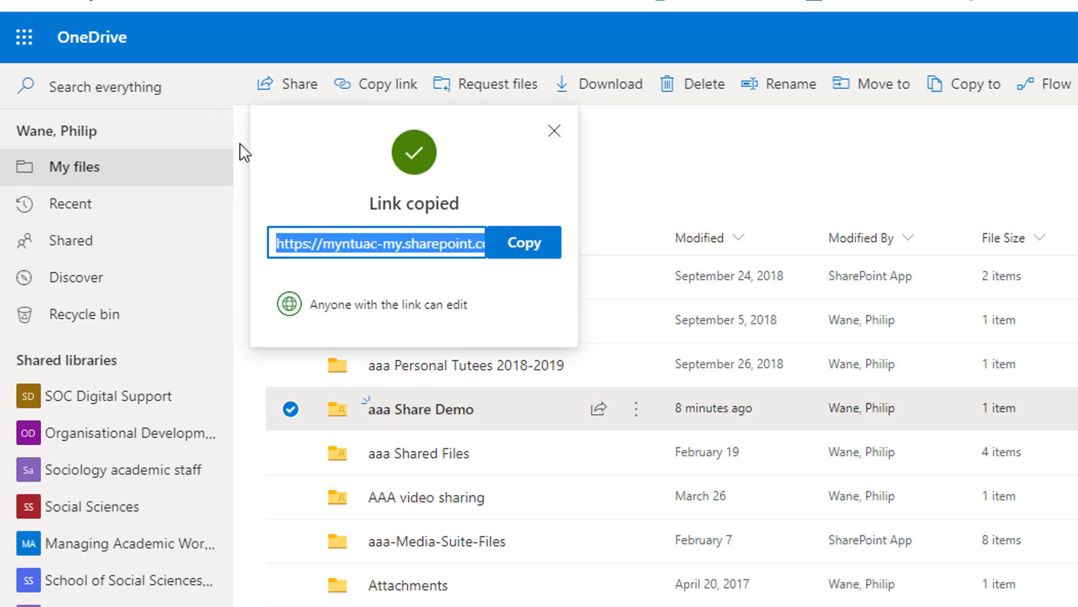
{"action": "left_click", "coordinate": [25, 37]}
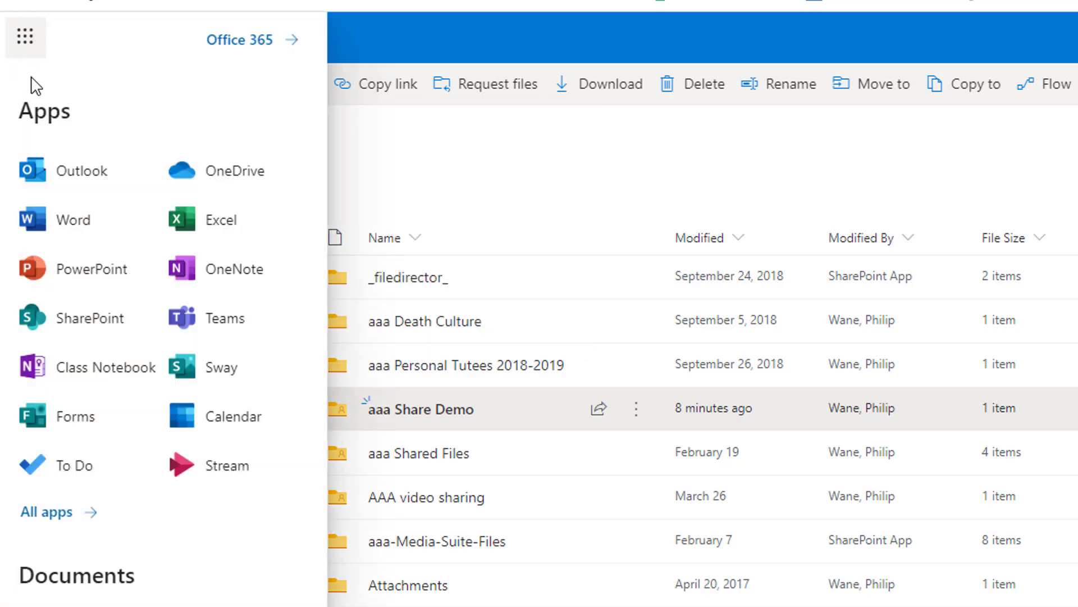
{"action": "left_click", "coordinate": [63, 173]}
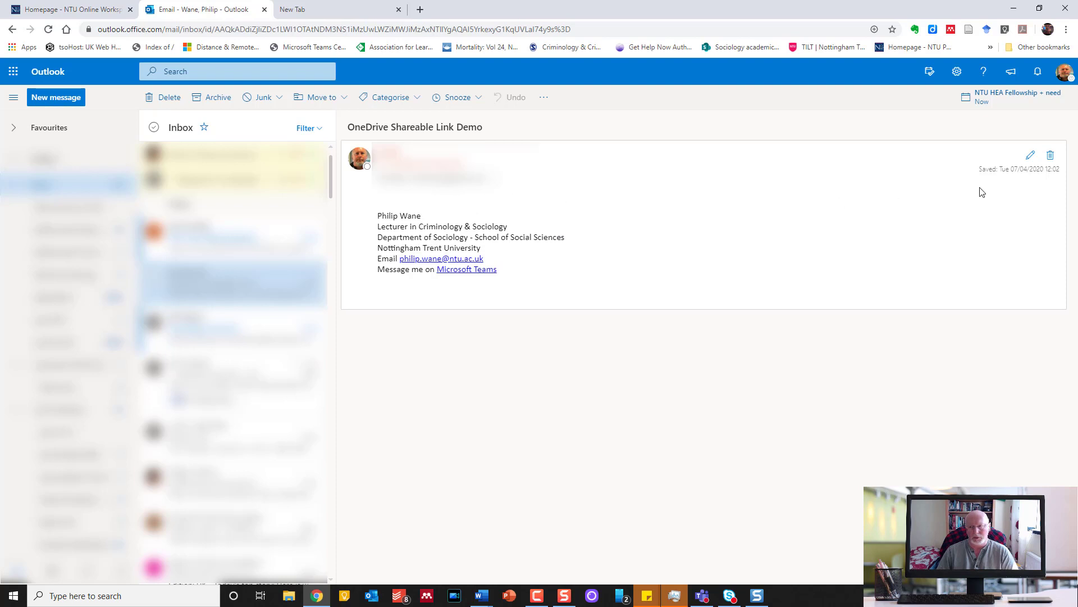
{"action": "left_click", "coordinate": [460, 210]}
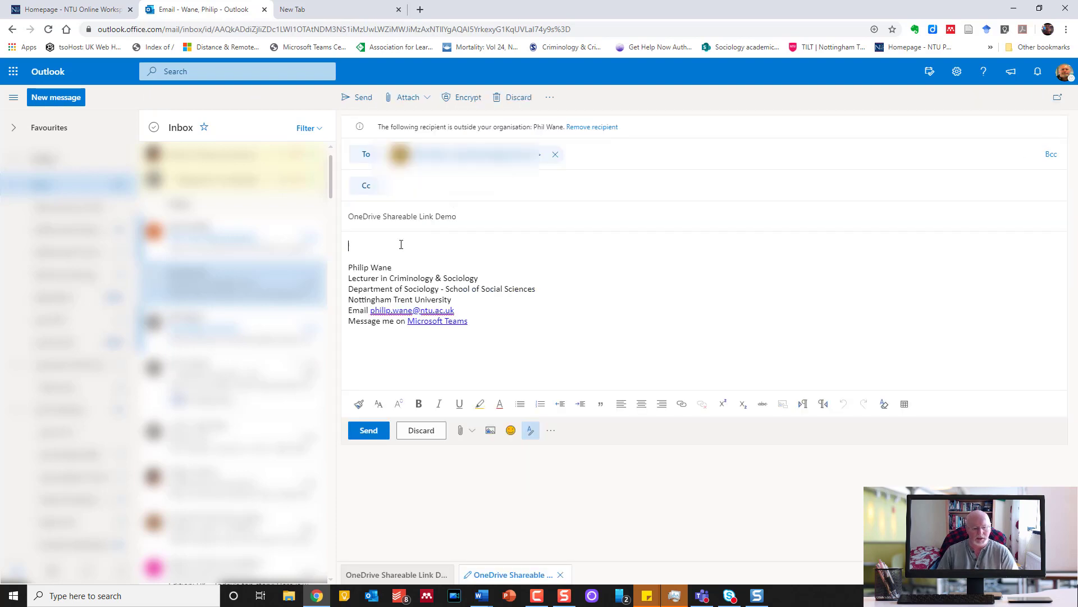
{"action": "key", "text": "ctrl+v"}
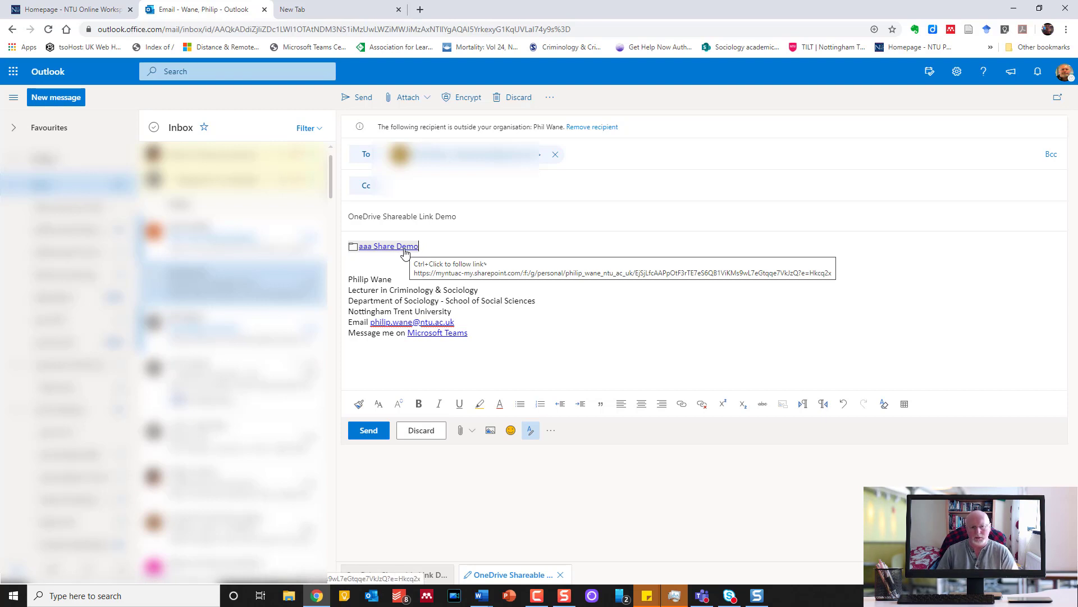
{"action": "left_click", "coordinate": [363, 98]}
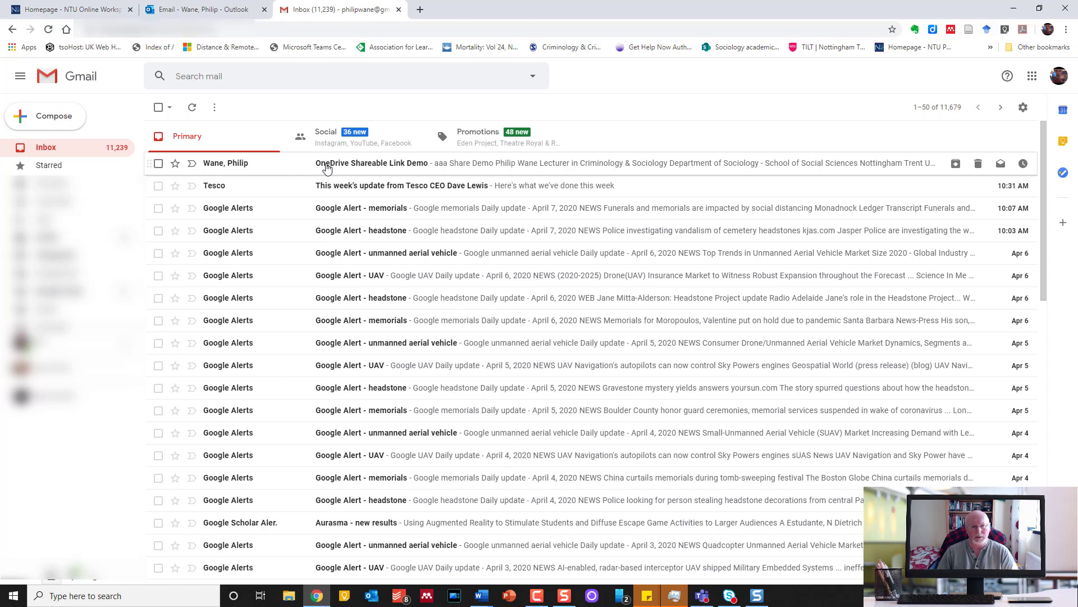
Open the received "OneDrive Shareable Link Demo" email in Gmail and follow its aaa Share Demo folder link
{"action": "left_click", "coordinate": [325, 164]}
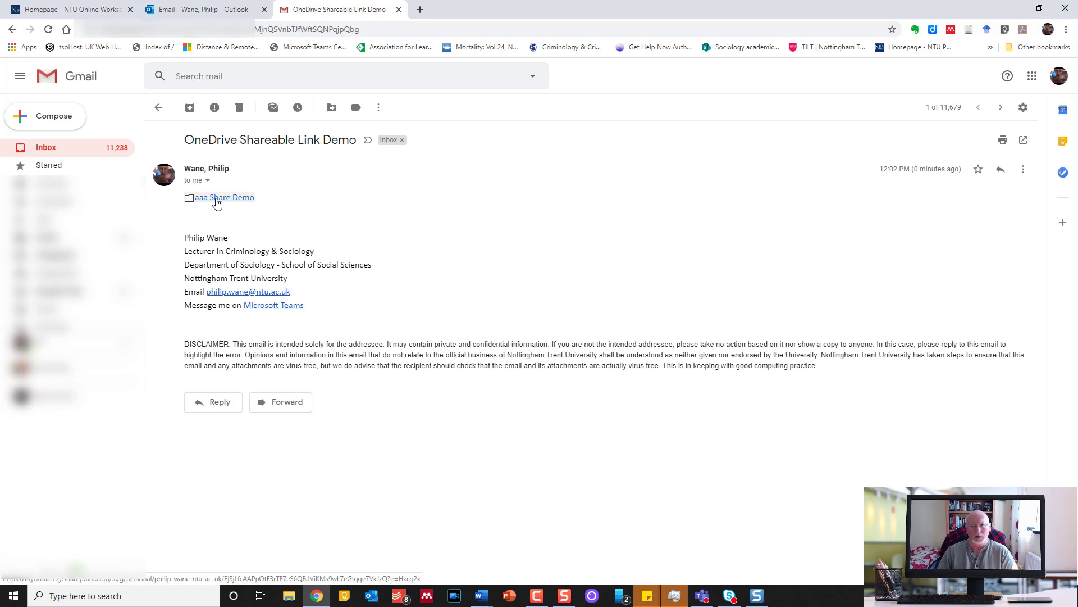
{"action": "left_click", "coordinate": [217, 201]}
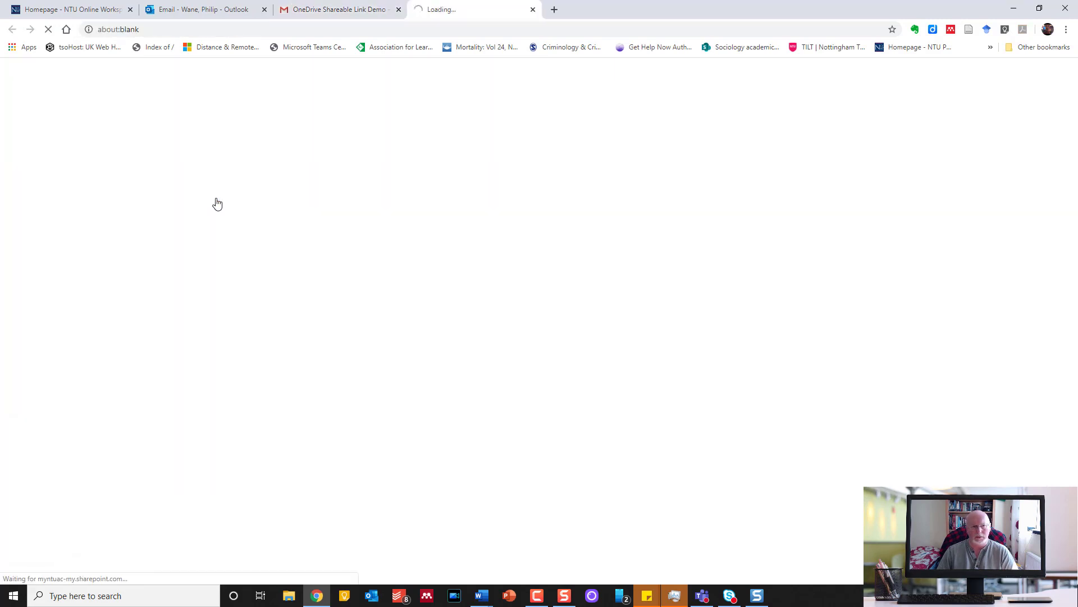